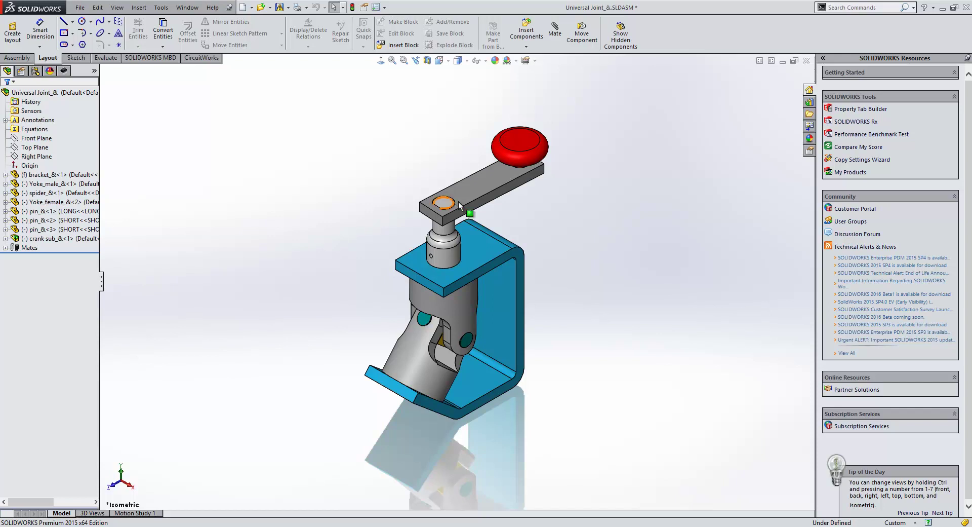
- Open the crank subassembly in its own window, dismissing the older-version warning
right_click(61, 239)
left_click(73, 214)
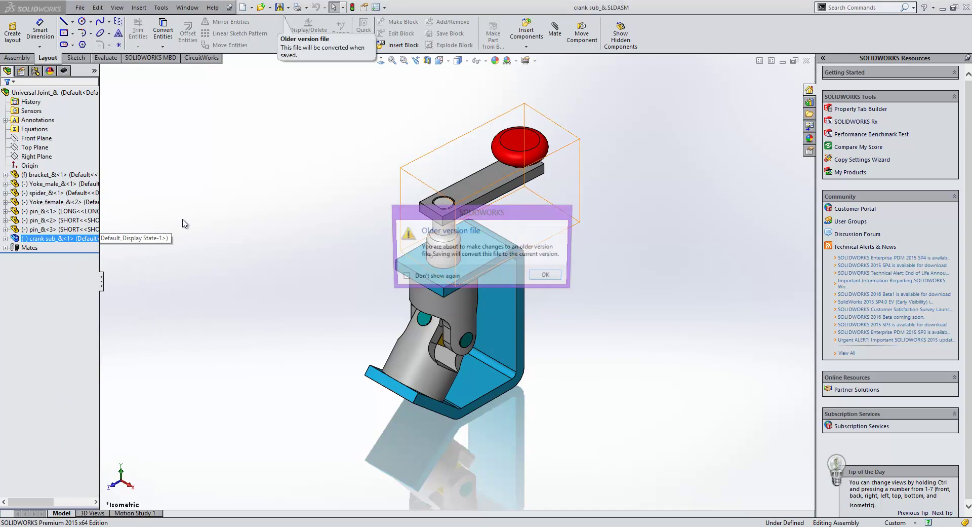
left_click(537, 279)
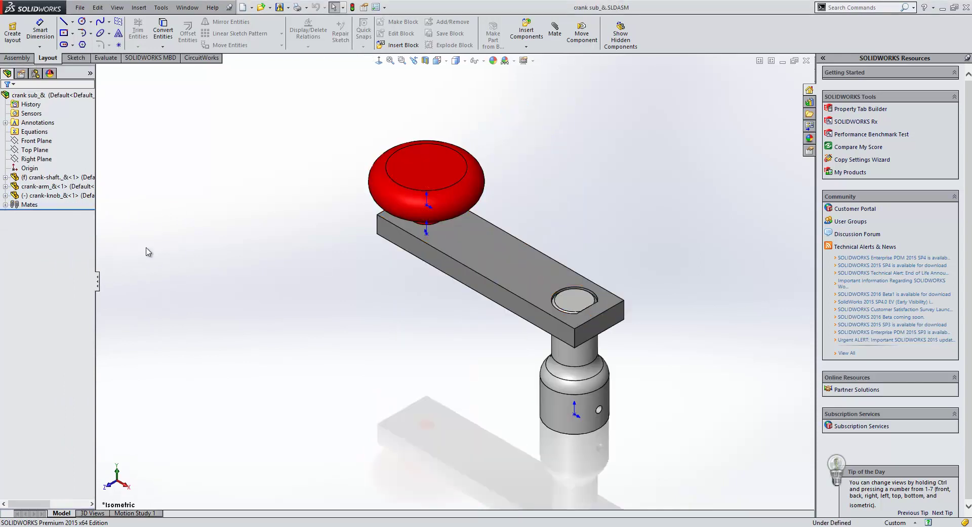
- Select the crank-shaft, crank-arm and knob, then drag the knob to test whether it spins freely
left_click(62, 179)
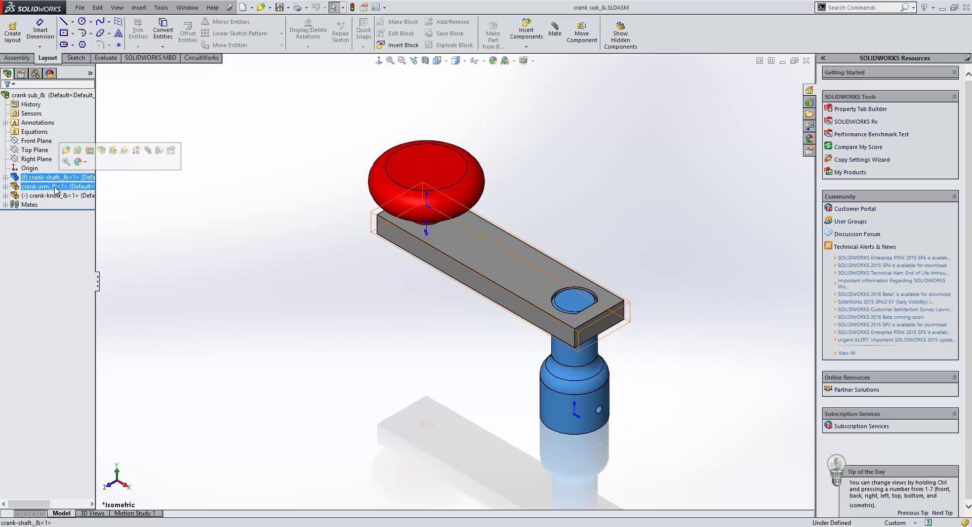
left_click(54, 187)
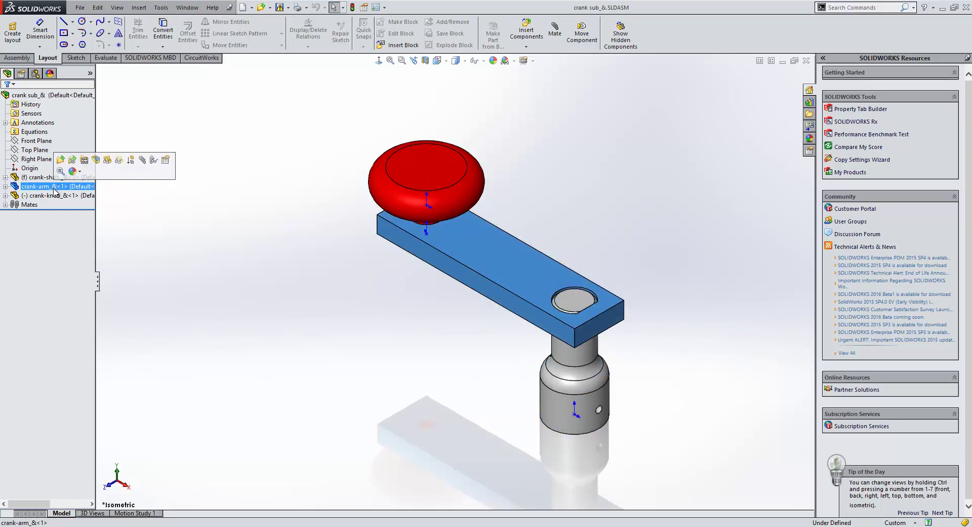
left_click(51, 197, "ctrl")
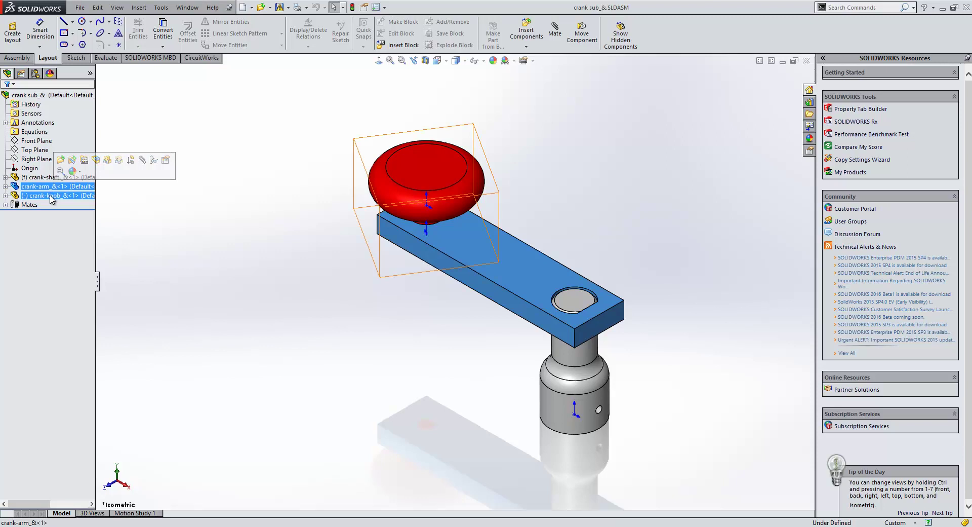
left_click(51, 197)
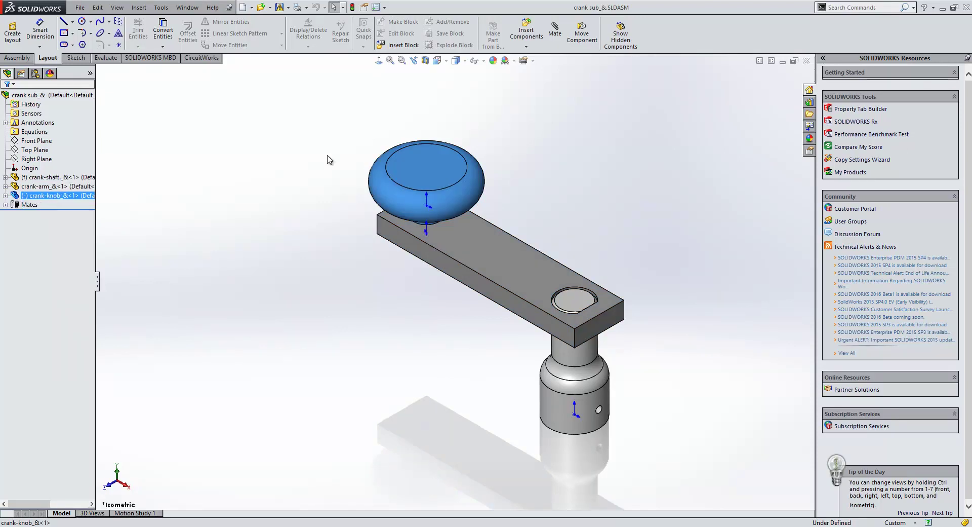
left_click(541, 146)
left_click_drag(464, 182, 411, 233)
key("Escape")
left_click(334, 188)
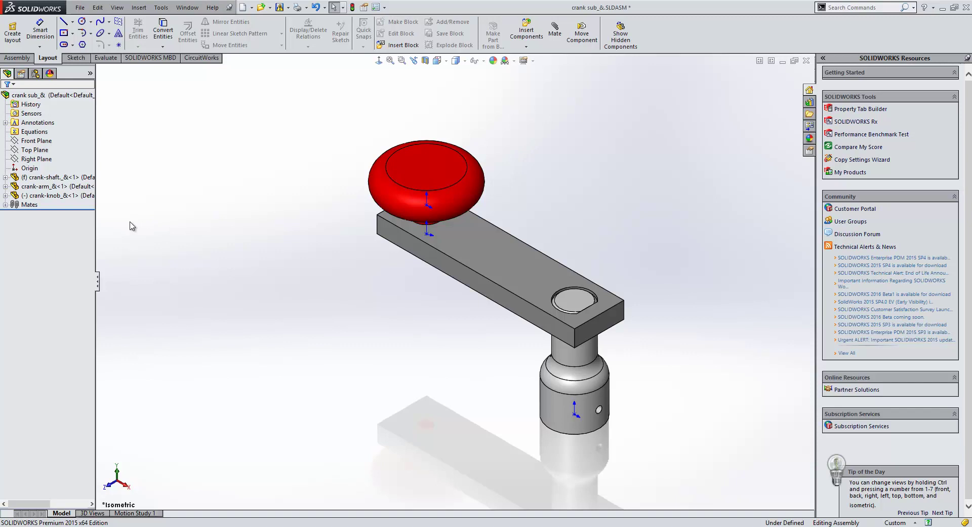
- Edit the Concentric2 mate to lock the knob's rotation on the crank arm
left_click(6, 205)
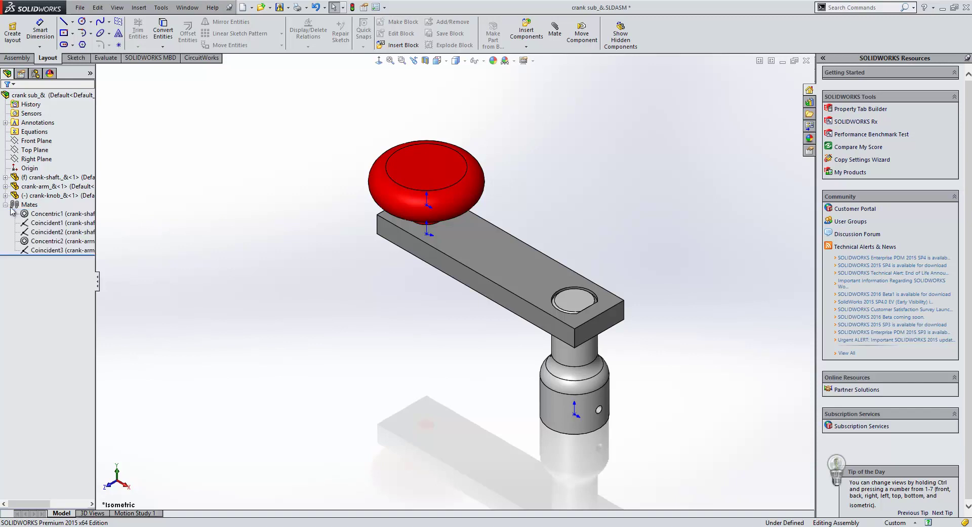
right_click(37, 242)
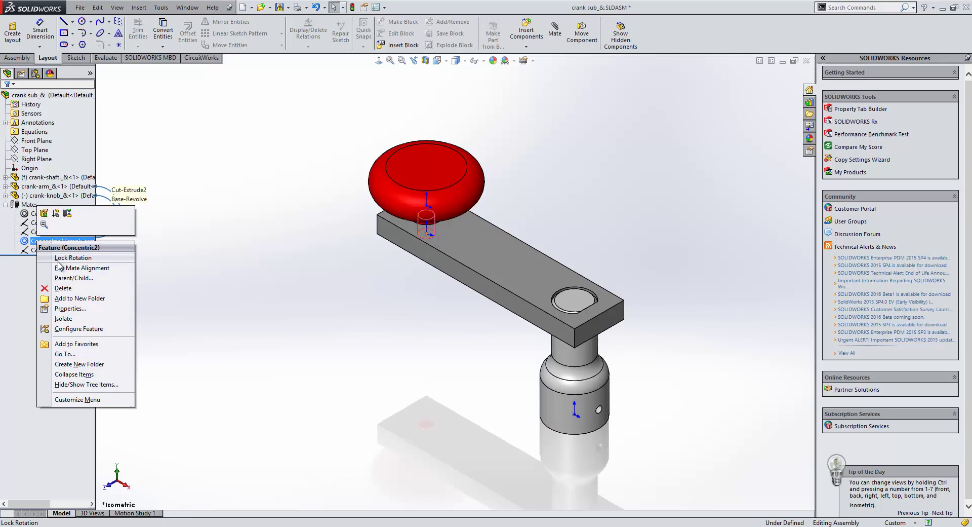
left_click(44, 213)
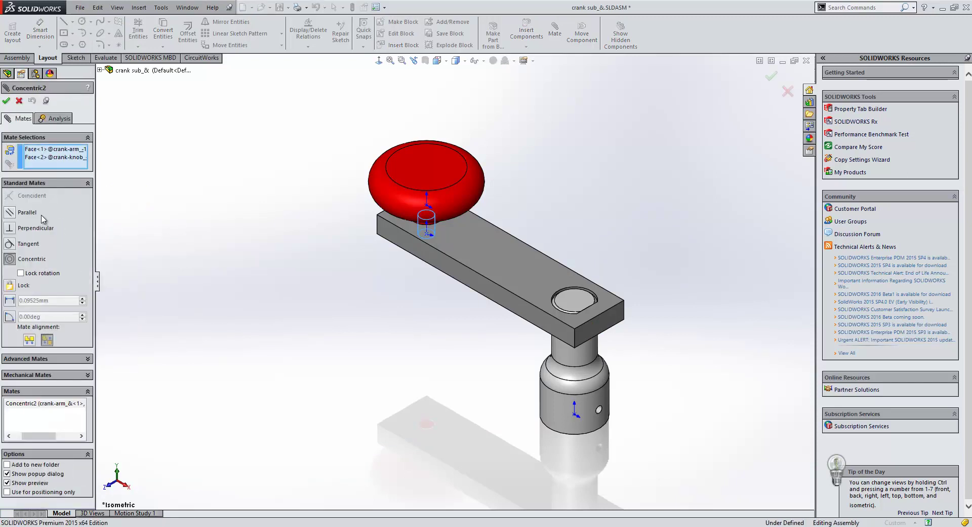
left_click(20, 273)
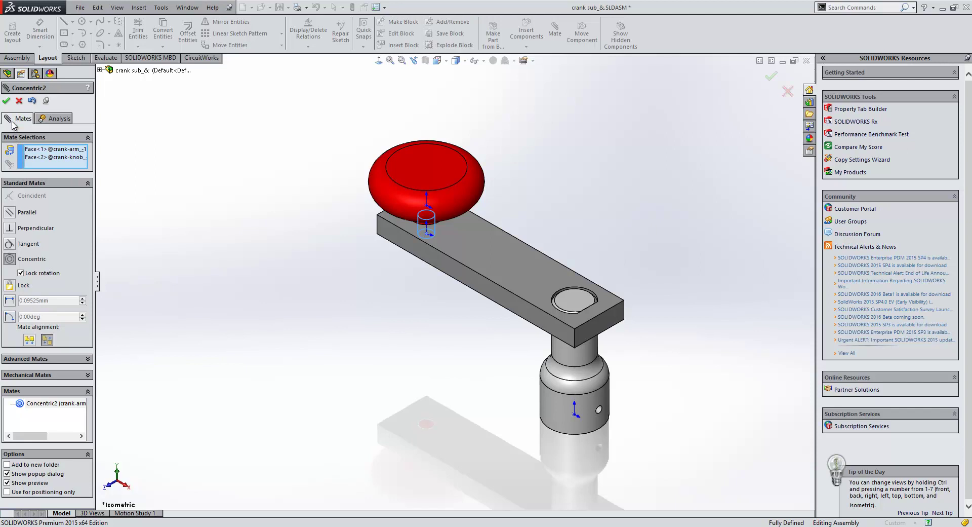
left_click(7, 101)
left_click(7, 102)
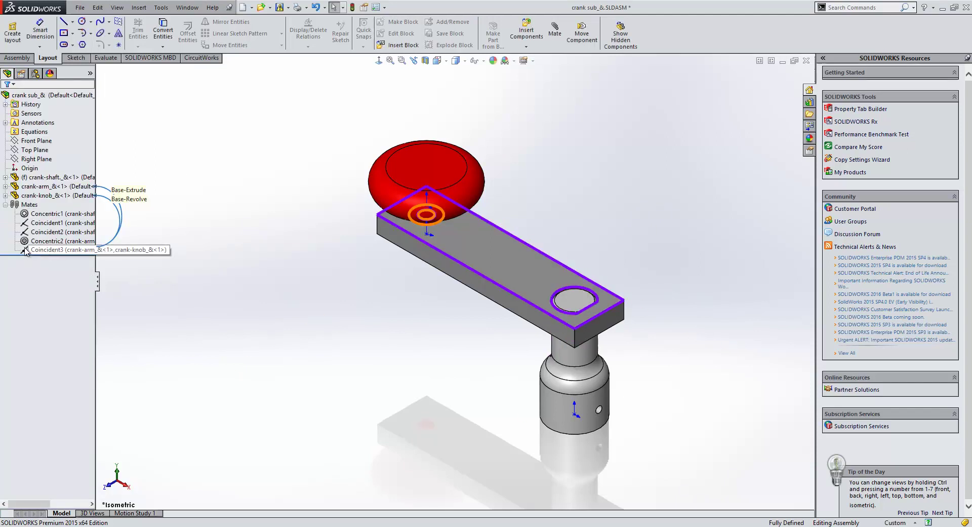
- Select Concentric2 and Concentric1 to review which faces the mates join
mouse_move(26, 244)
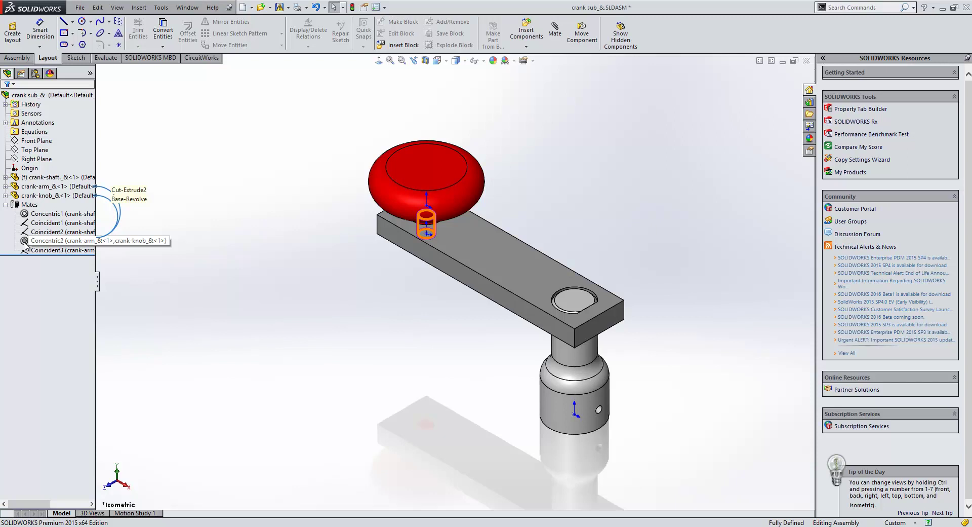
left_click(25, 244)
left_click(28, 217)
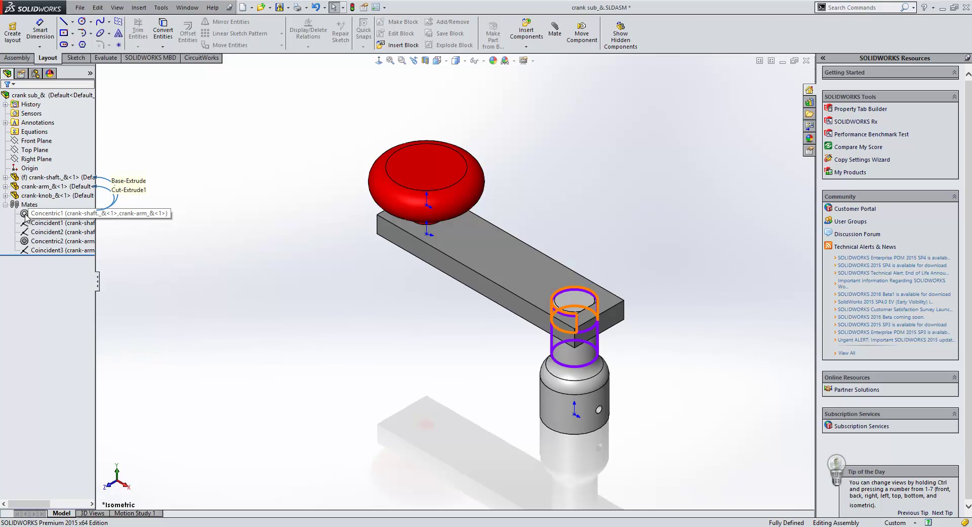
left_click(278, 256)
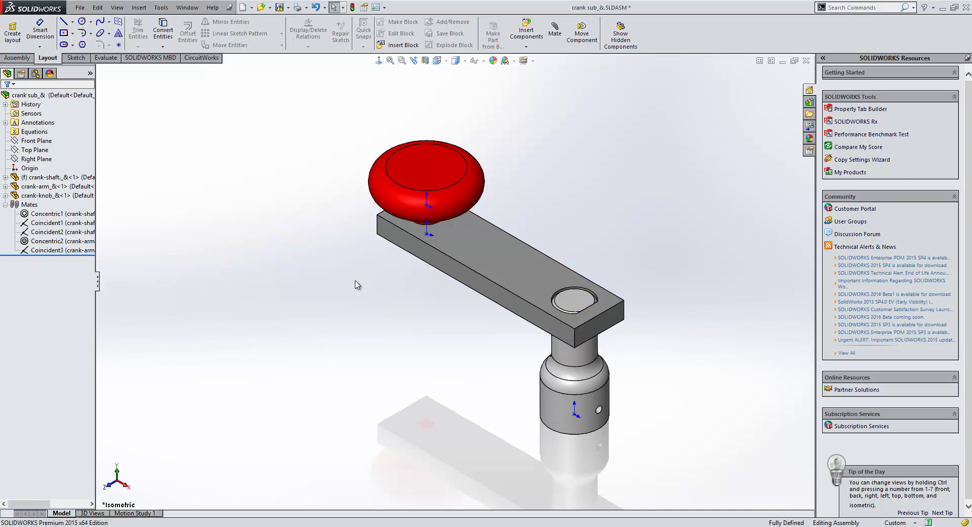
- Return to the Universal Joint assembly, rebuild it, and turn the crank arm around the shaft
key("ctrl+Tab")
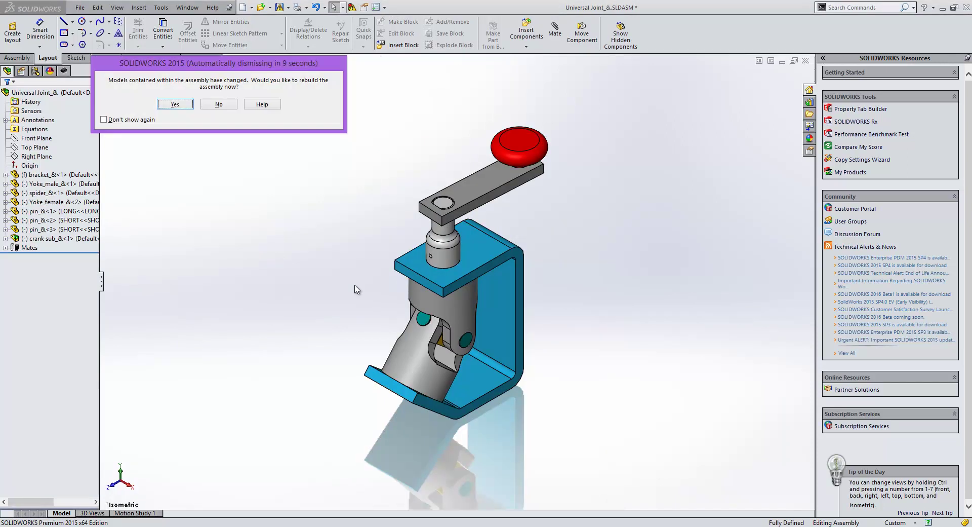
left_click(166, 105)
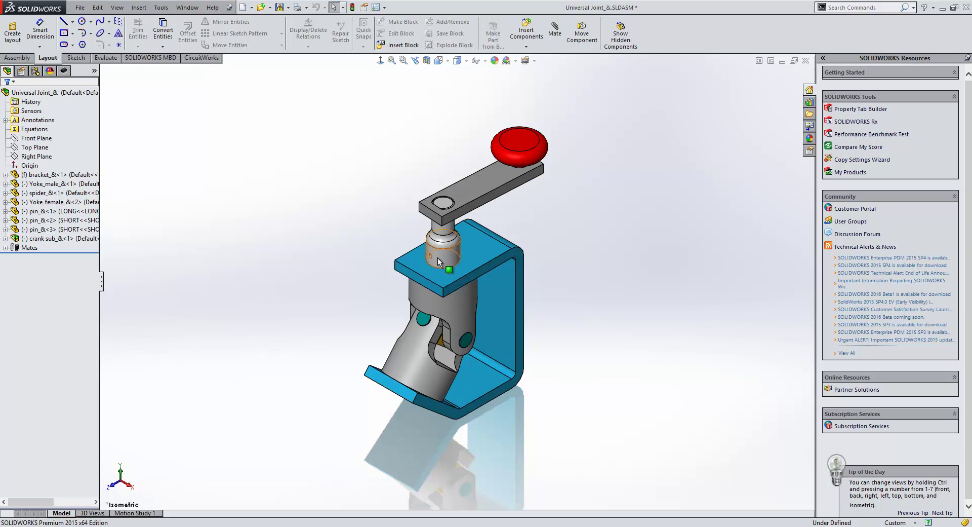
left_click_drag(438, 257, 488, 267)
key("Escape")
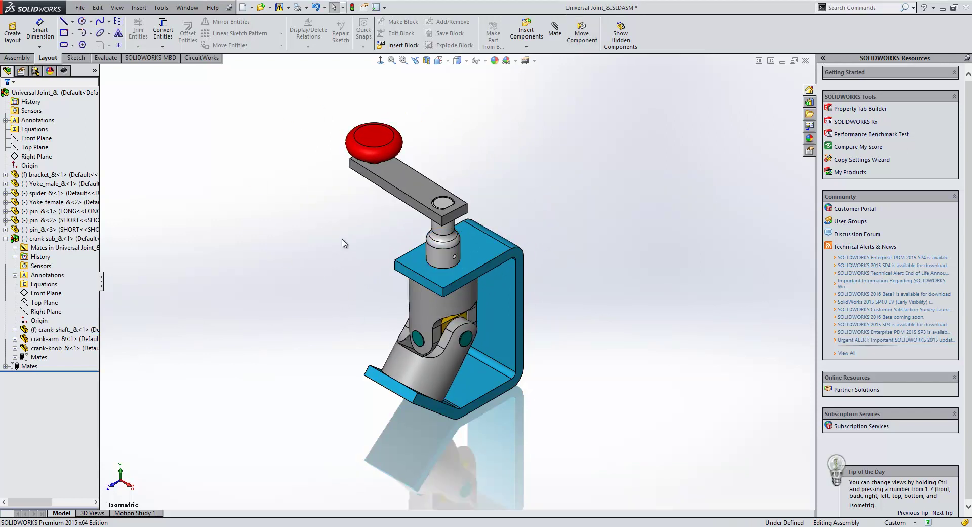
- Mate a crank arm side face parallel to a bracket face, then show the assembly's mates list
left_click(396, 193)
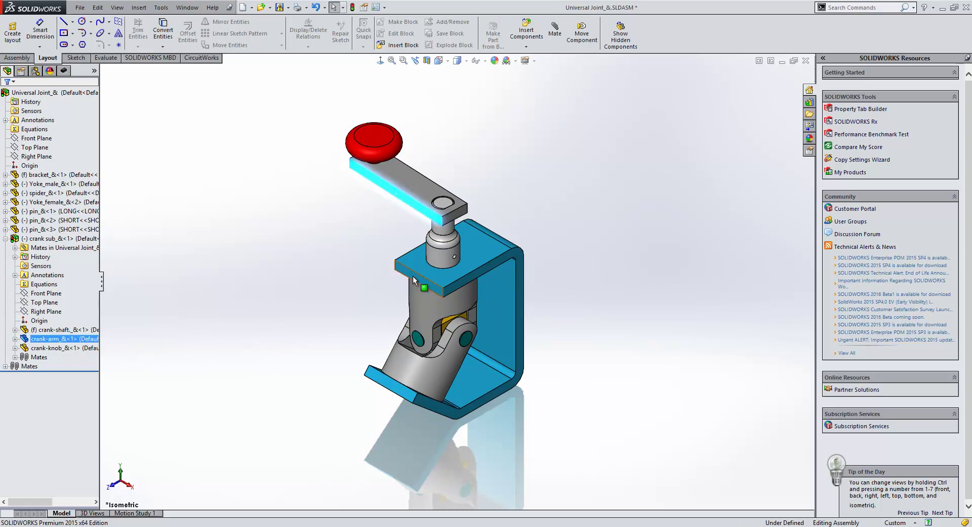
left_click(412, 278, "ctrl")
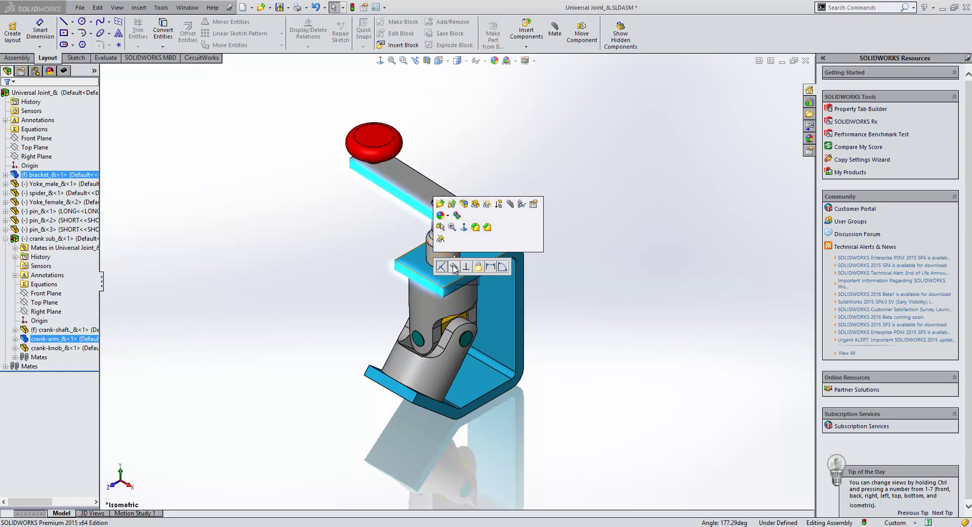
left_click(454, 266)
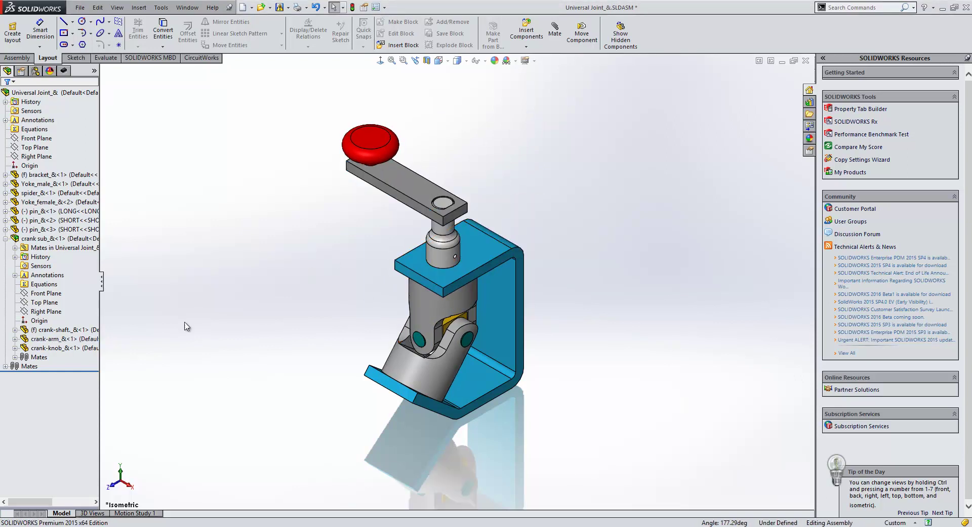
left_click(5, 238)
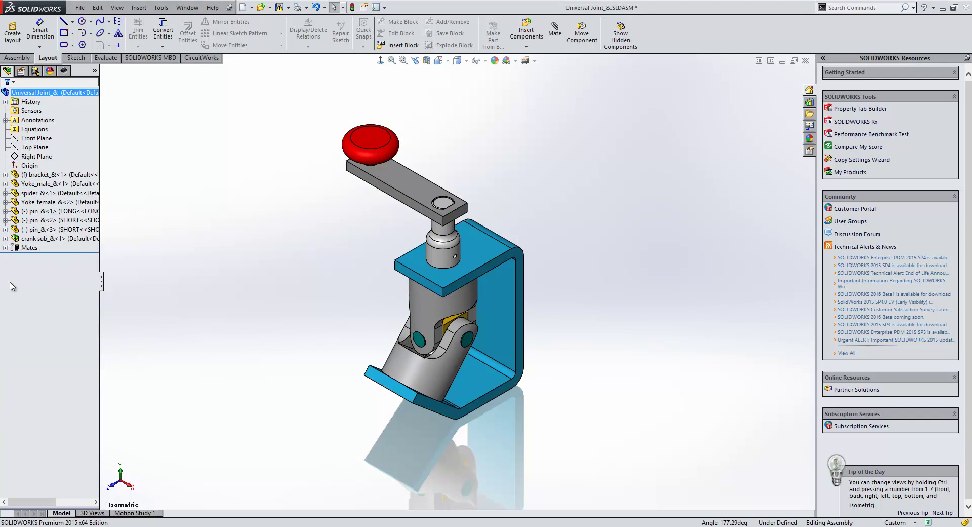
left_click(5, 248)
- Convert the Parallel3 mate into a 50 degree Angle mate between crank and bracket
right_click(57, 404)
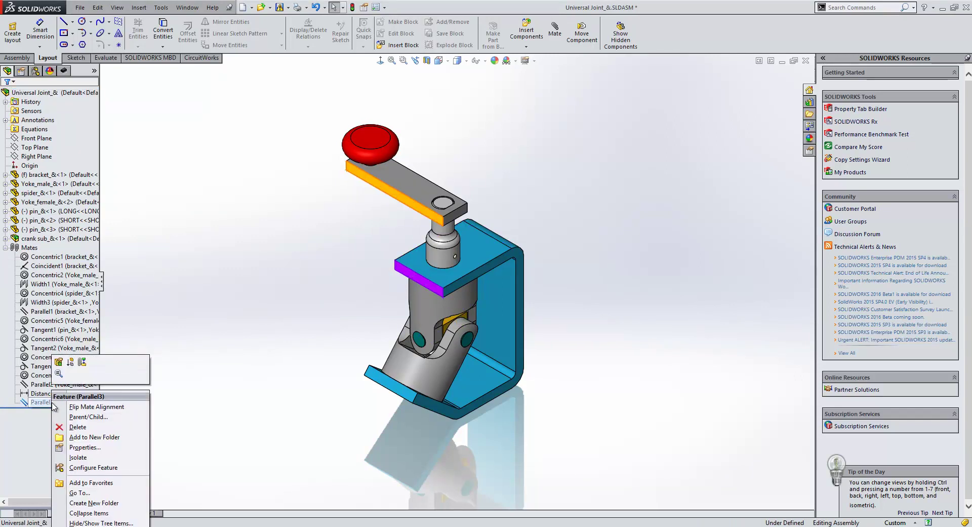
left_click(77, 385)
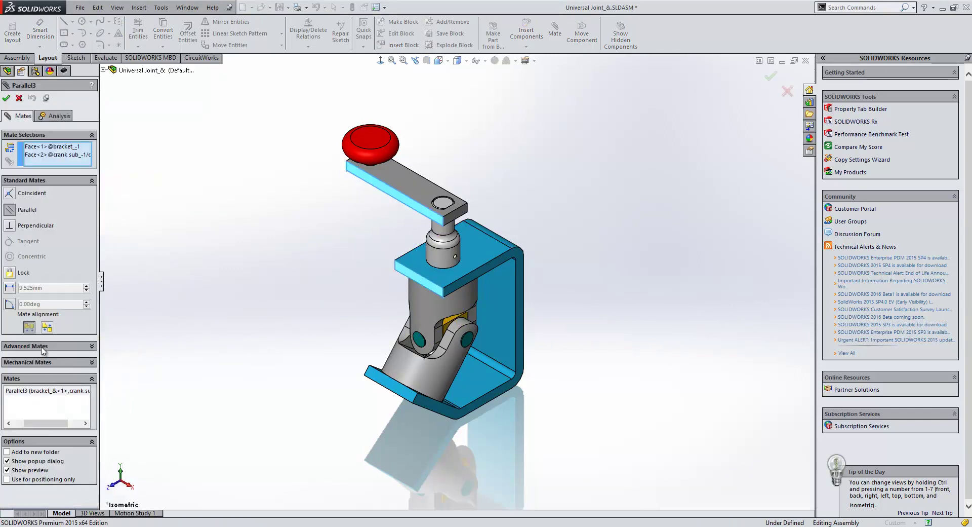
left_click(9, 304)
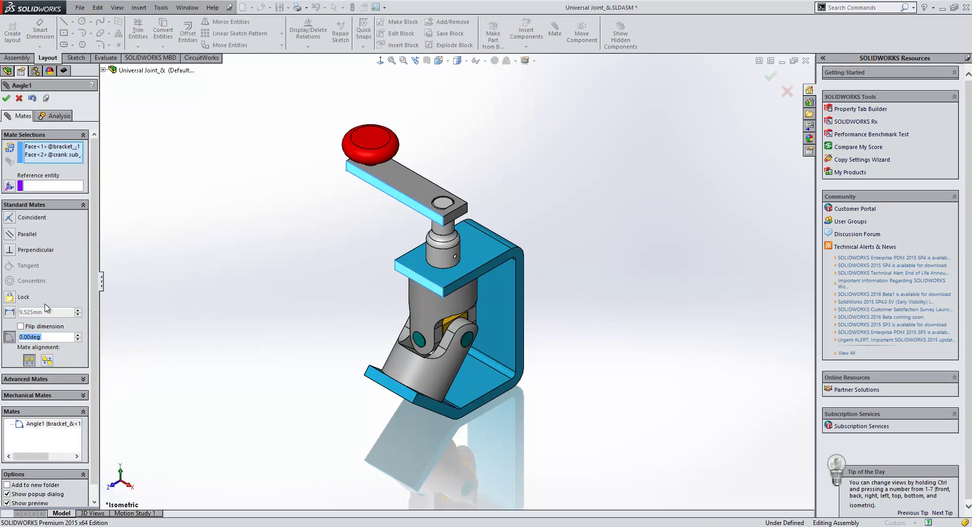
left_click(78, 334)
left_click(78, 334)
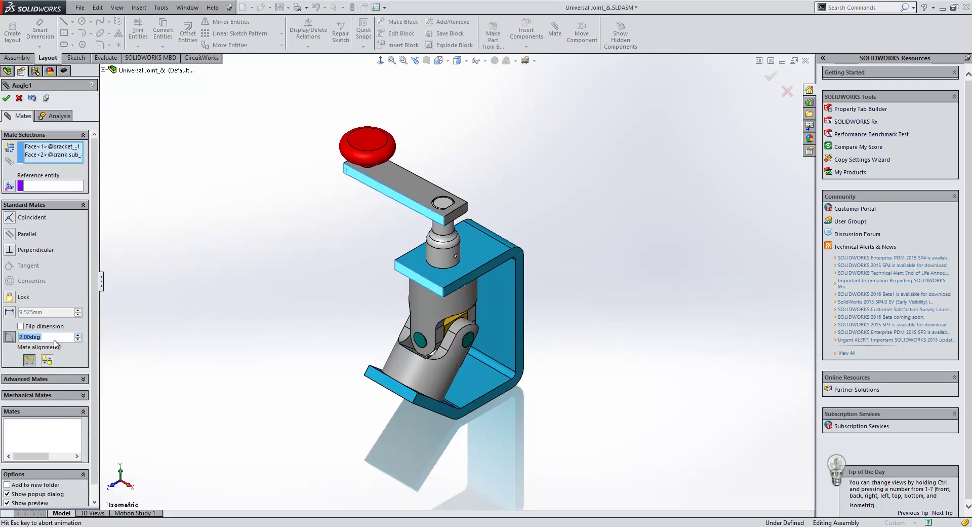
scroll(53, 338, "up", 3)
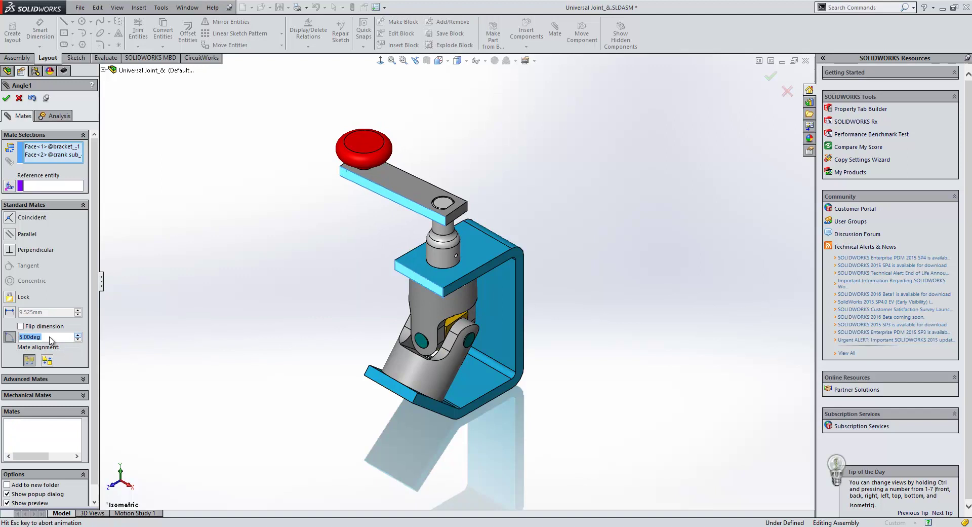
scroll(51, 340, "up", 2)
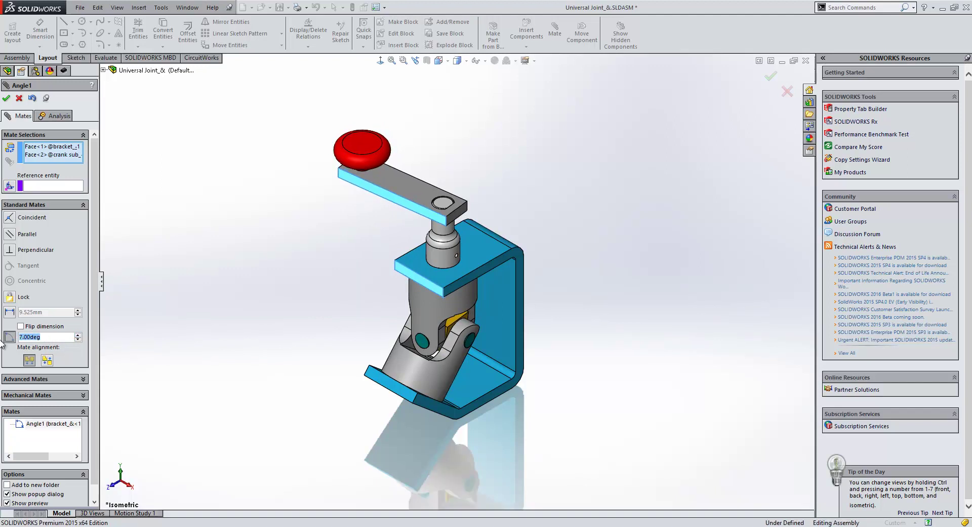
type("50")
key("Return")
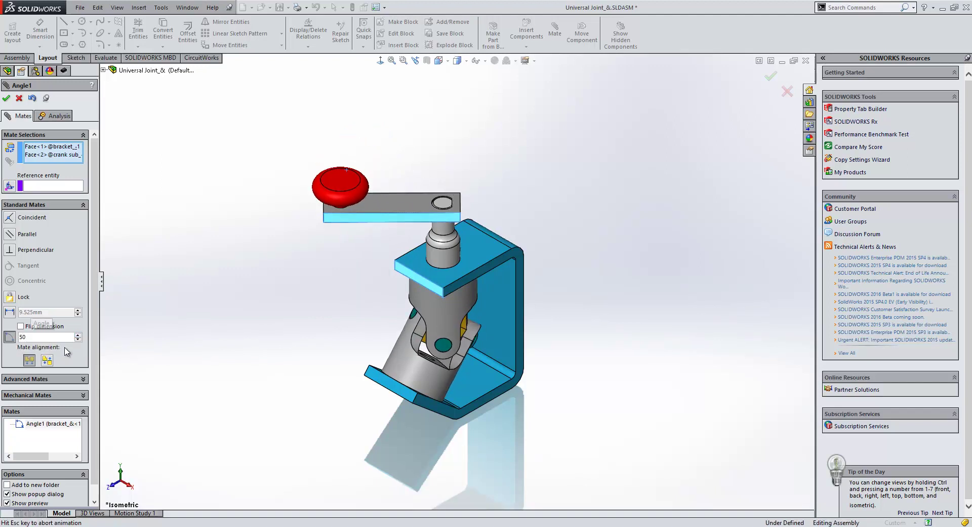
left_click(6, 98)
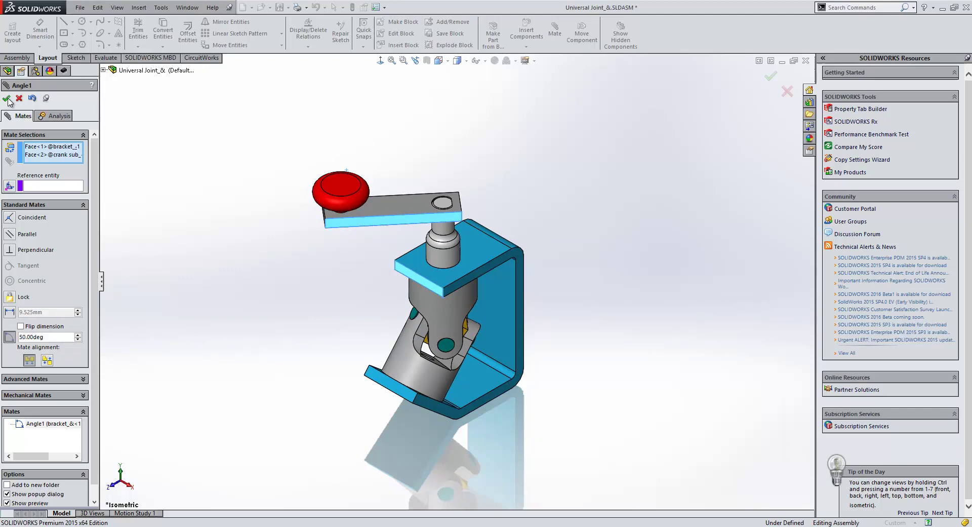
left_click(6, 98)
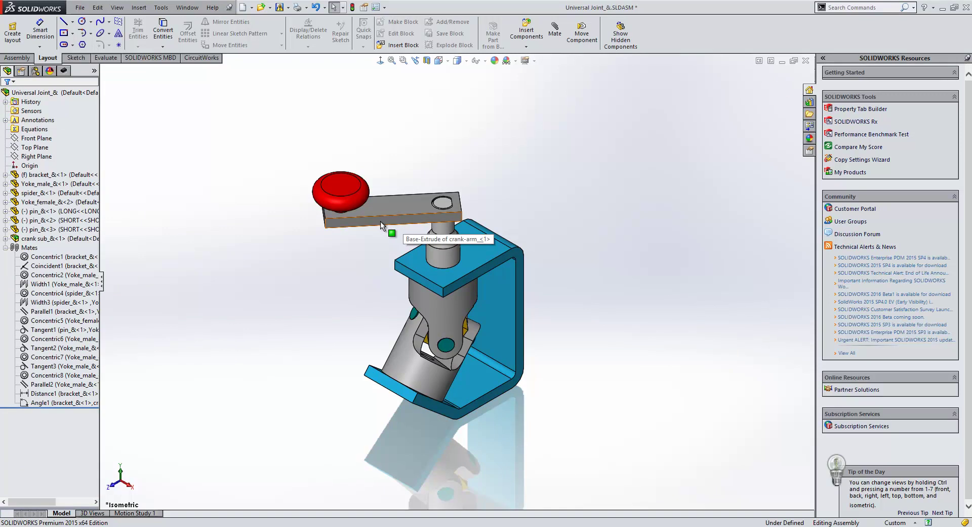
- Delete the Angle1 mate and confirm the deletion
left_click(40, 403)
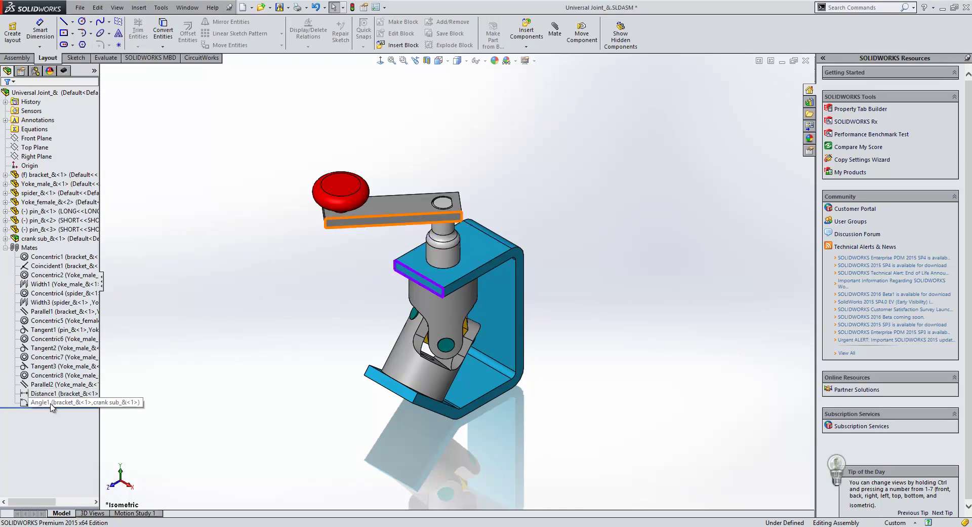
right_click(51, 403)
left_click(77, 426)
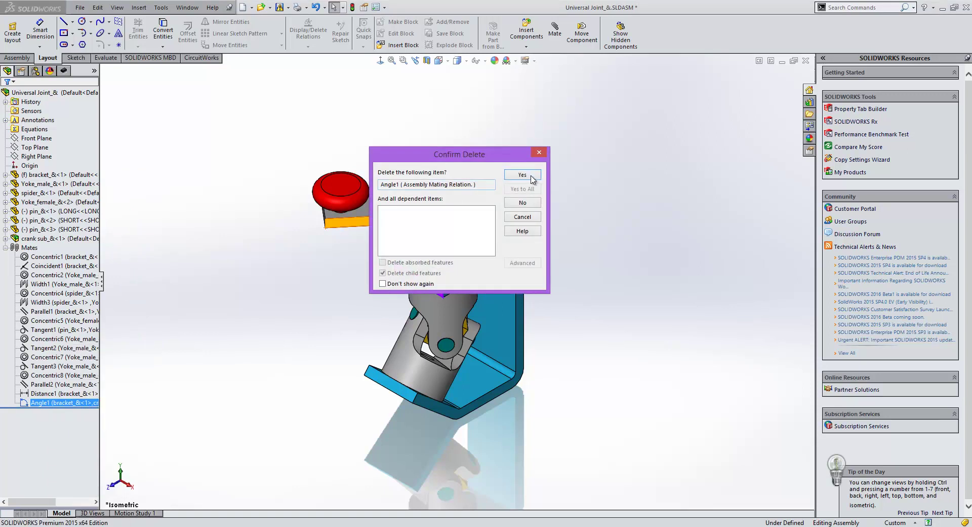
left_click(522, 175)
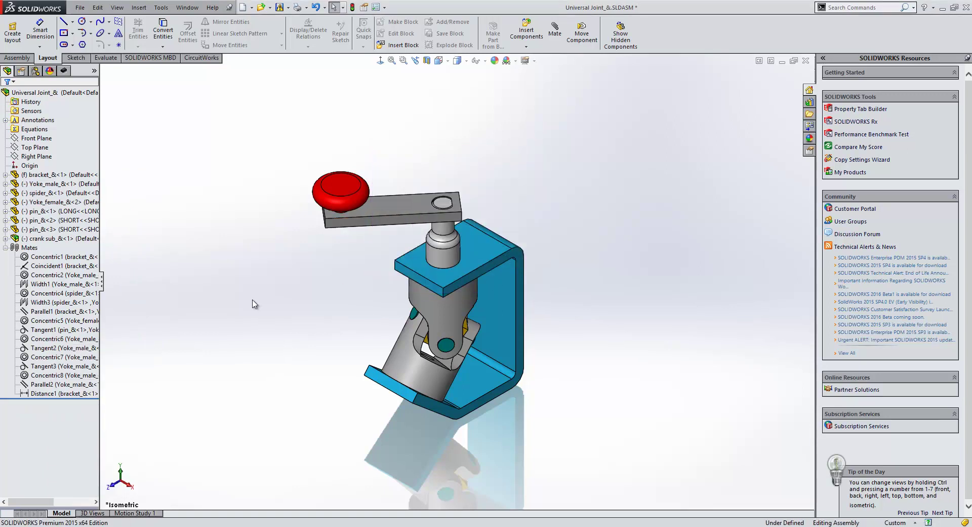
- Try selecting the pin face and crank-shaft Front and Right planes, orbiting to view another side
left_click(445, 262)
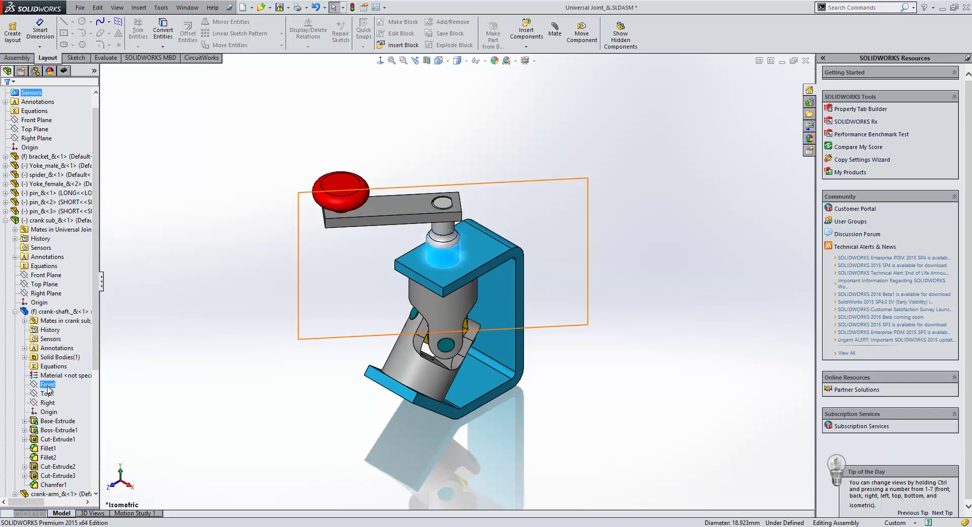
left_click(48, 385)
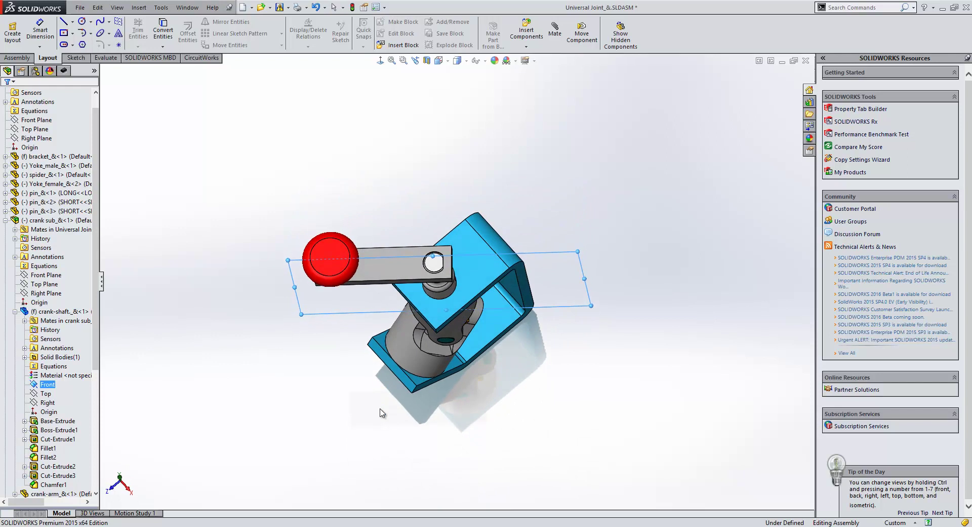
left_click(47, 403, "ctrl")
middle_click_drag(445, 152, 447, 186)
left_click(150, 306)
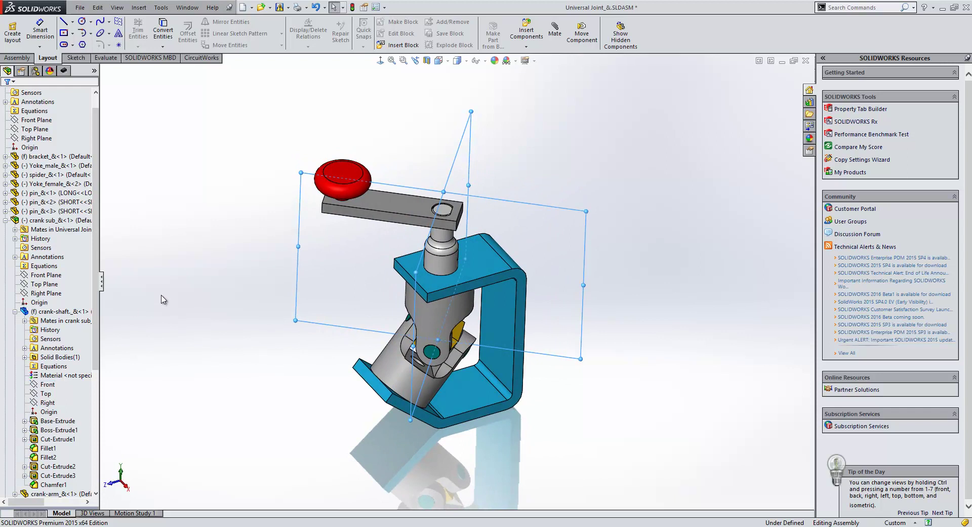
- Mate the crank-shaft Front plane parallel to the bracket top face and return to isometric view
left_click(48, 386)
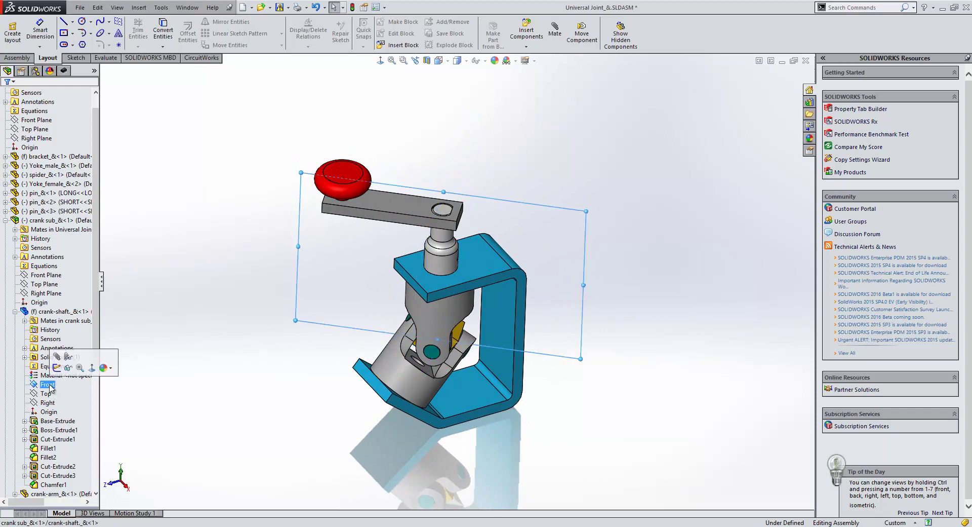
left_click(414, 289, "ctrl")
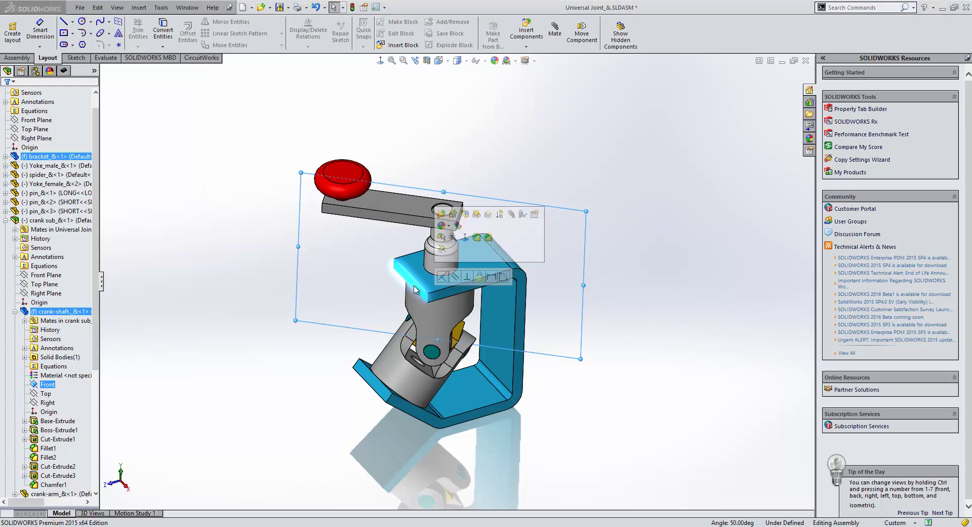
left_click(457, 277)
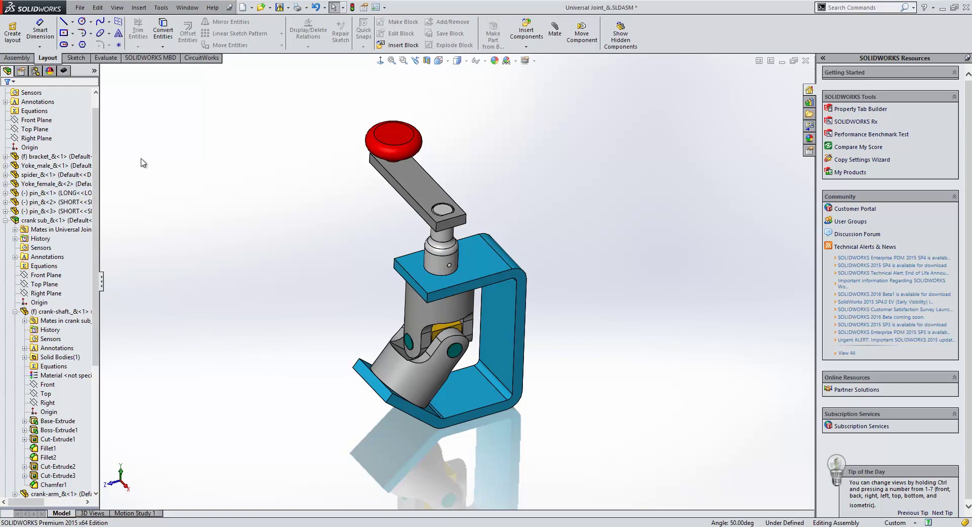
left_click(6, 221)
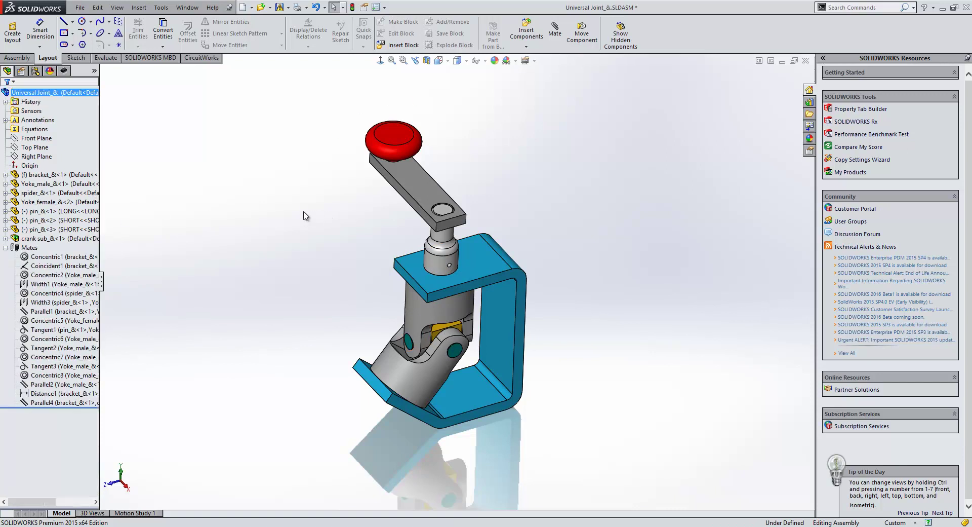
key("ctrl+7")
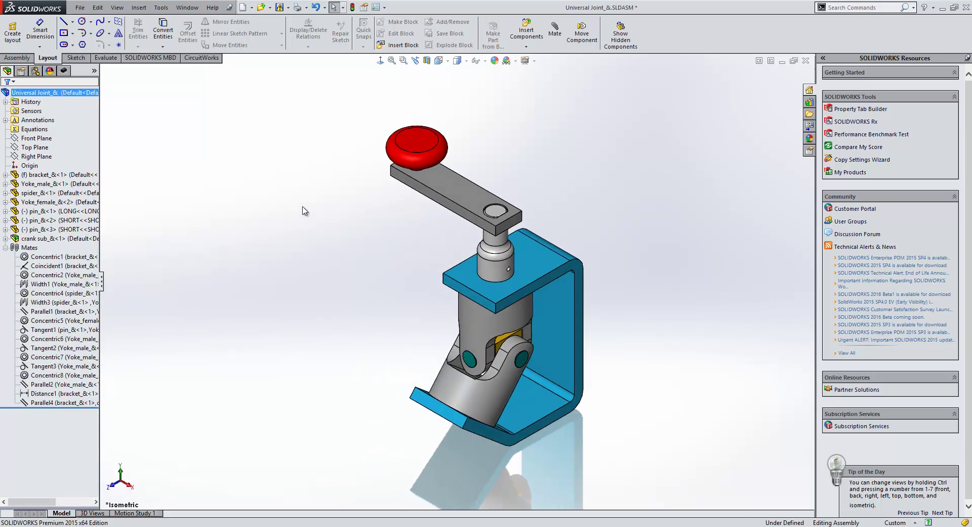